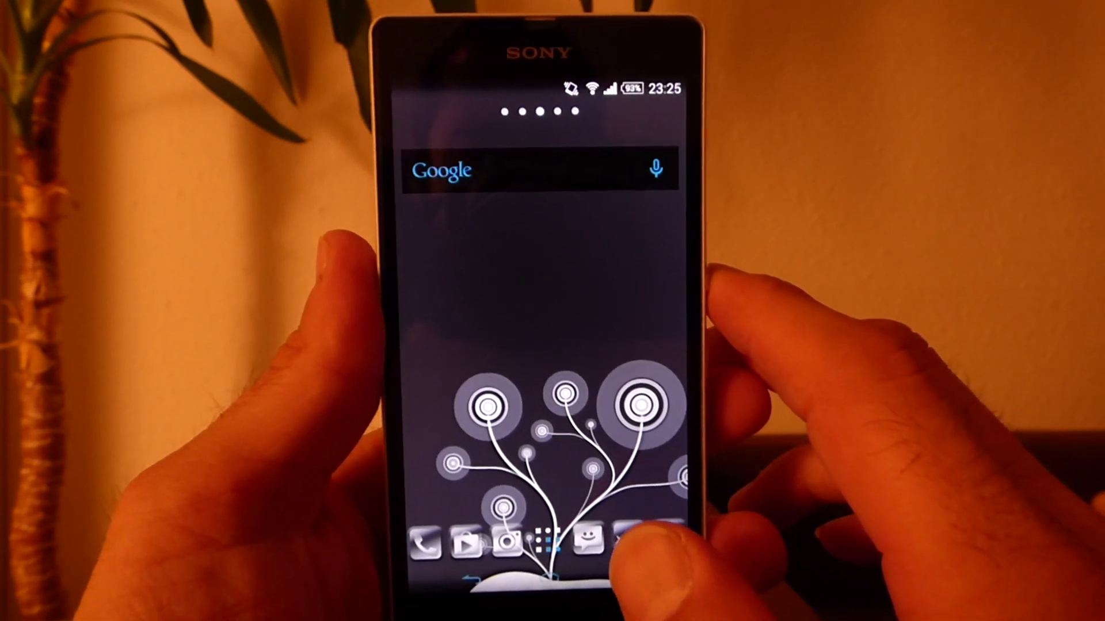
Restart the Xperia from the power menu so it boots into PhilZ Touch 6 recovery.
key(XF86PowerOff)
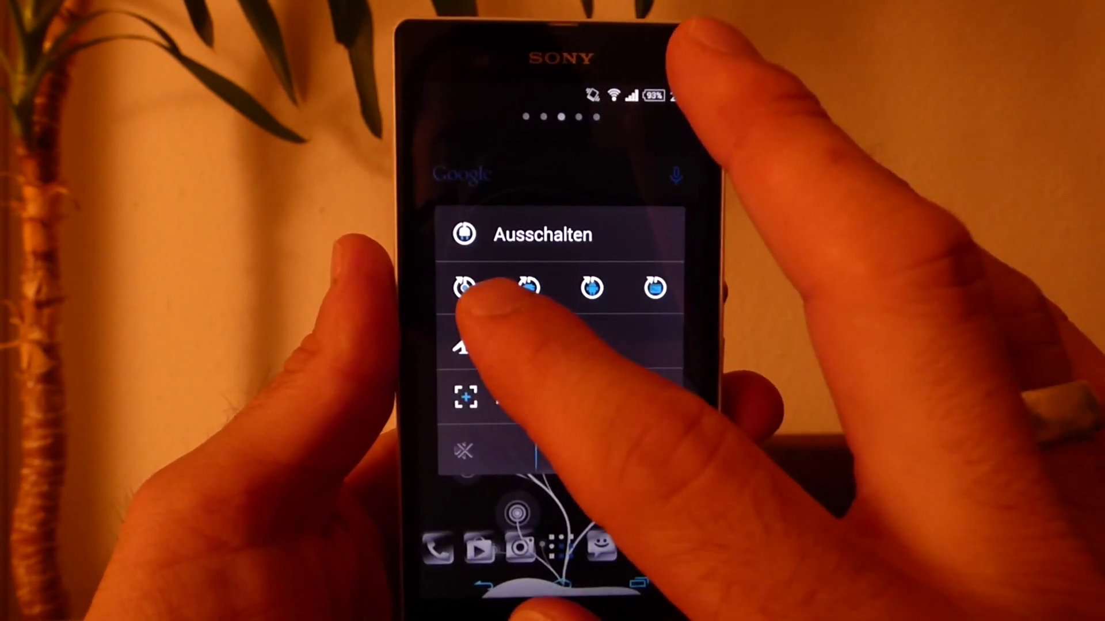
click(465, 288)
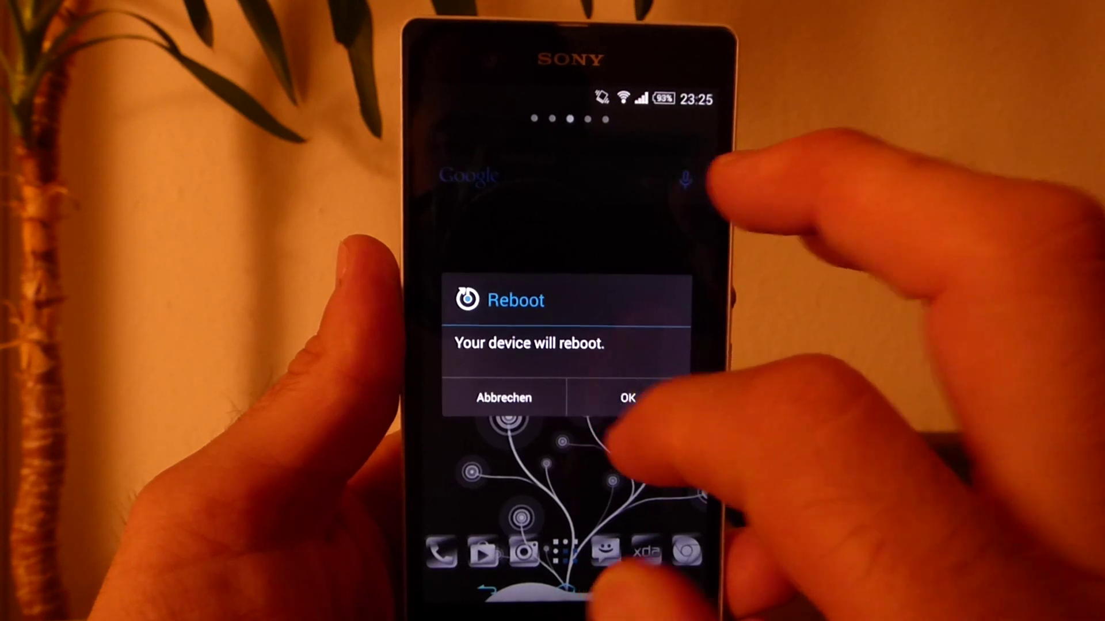
click(627, 398)
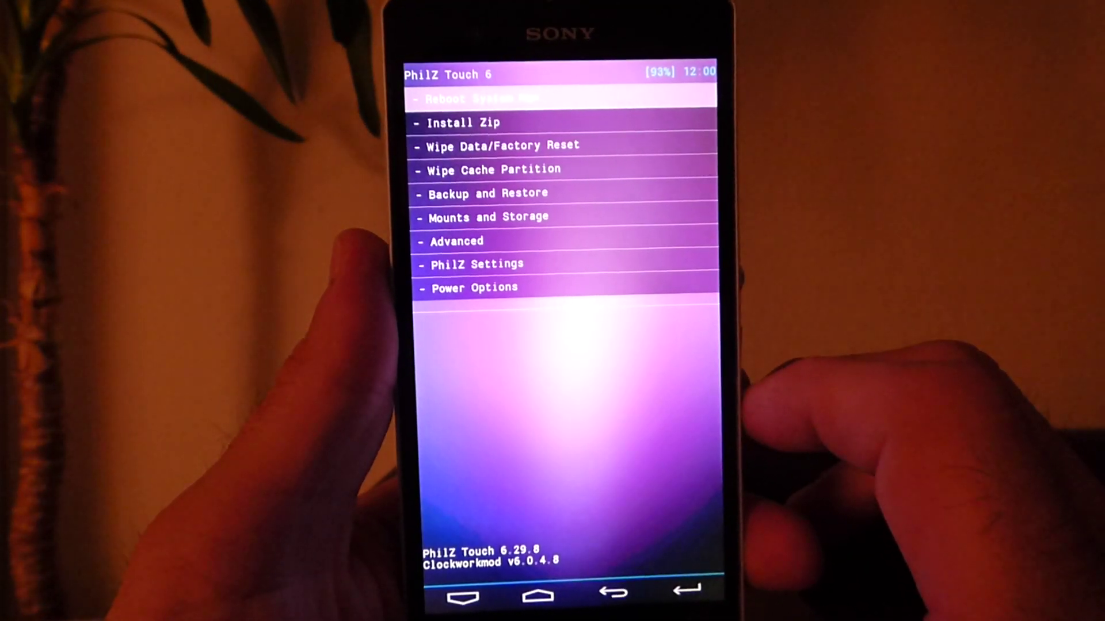
Run Wipe Data/Factory Reset's Clean to Install a New ROM, answering Yes to wipe.
key(Down)
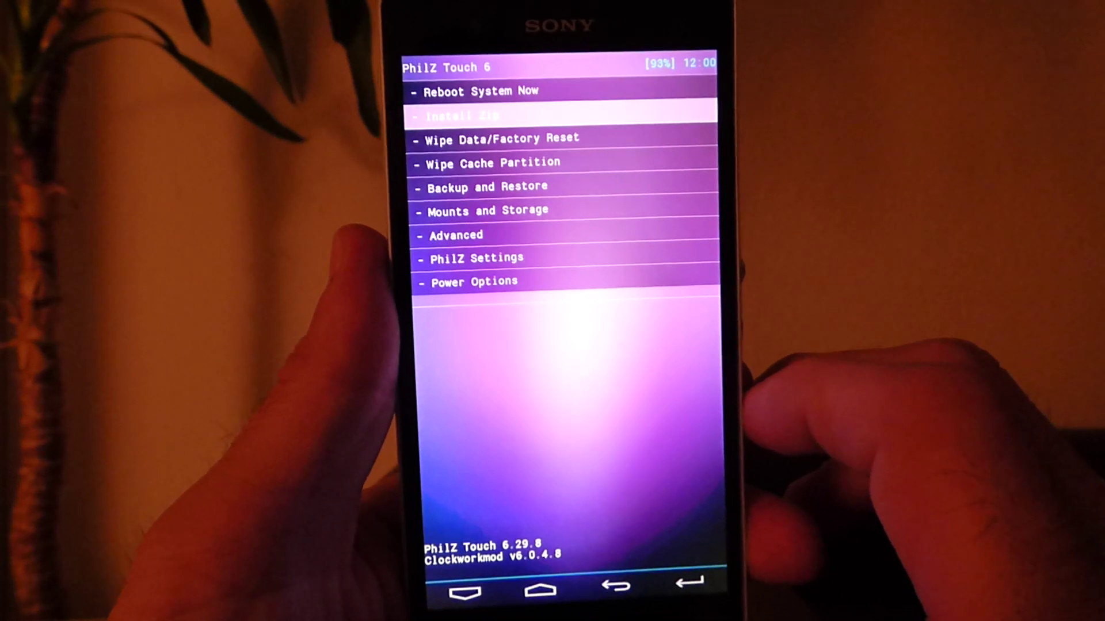
key(Down)
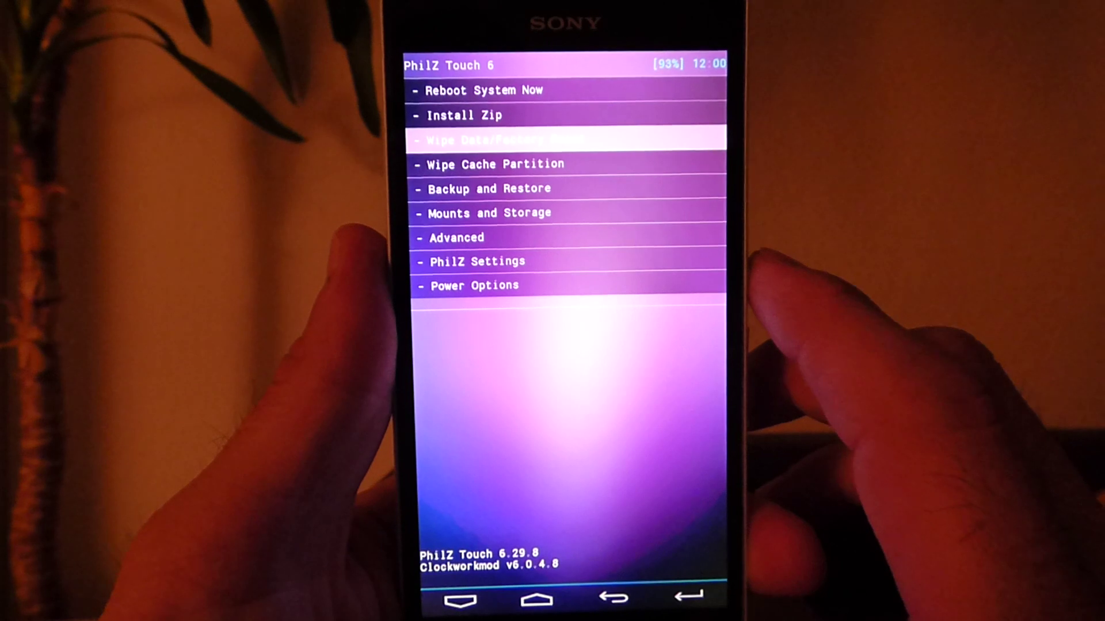
key(Return)
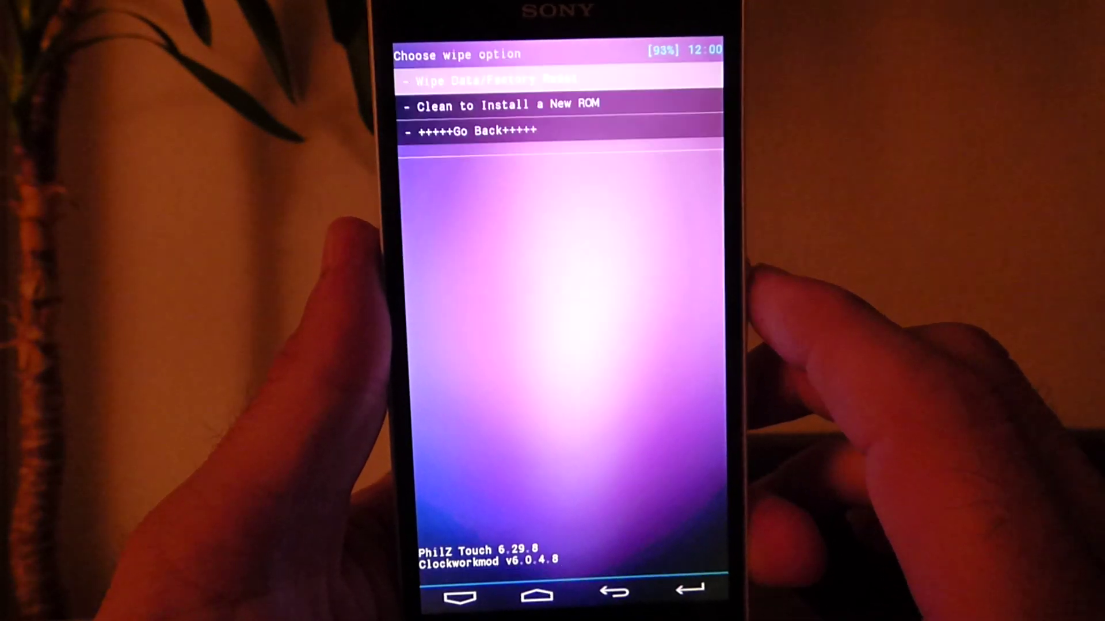
key(Down)
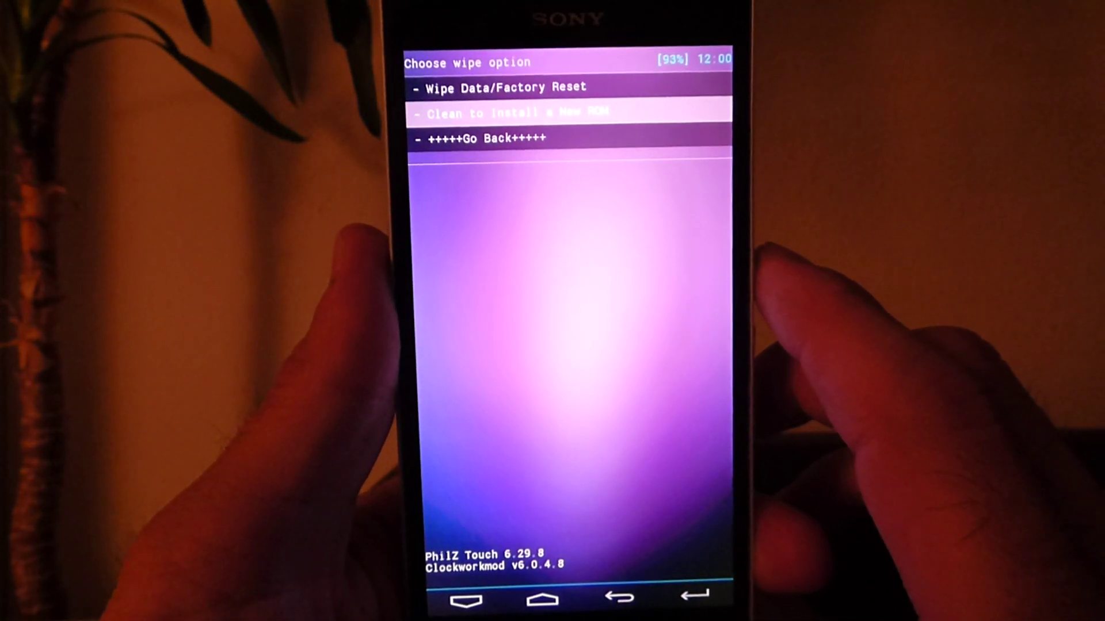
key(Return)
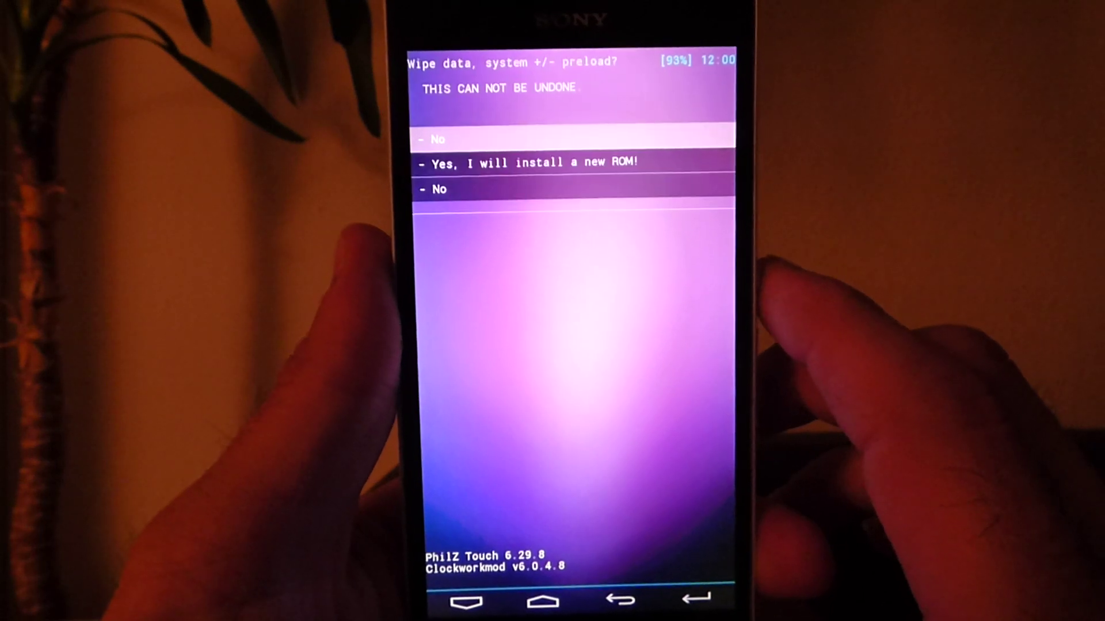
key(Down)
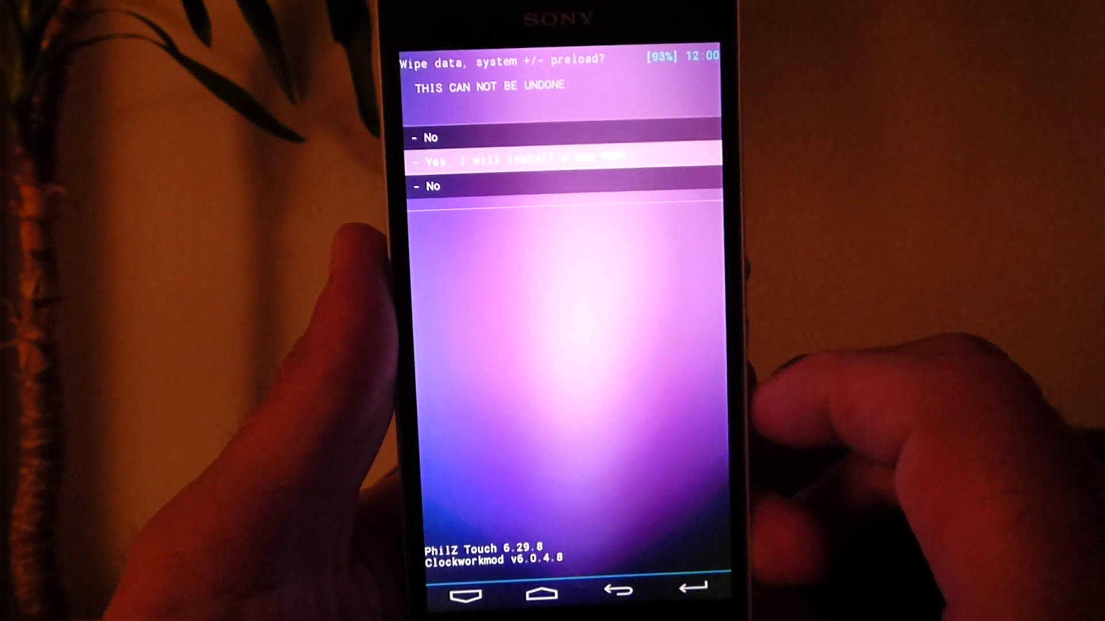
key(Return)
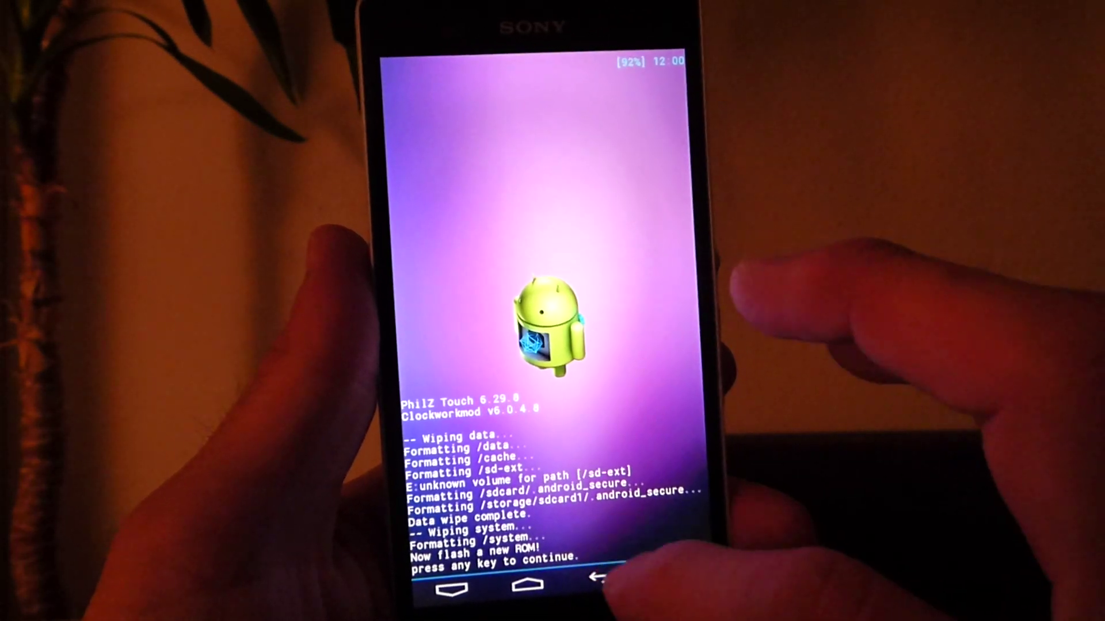
Install the CriskeloROM zip from /storage/sdcard1/Download/Rom.
click(622, 594)
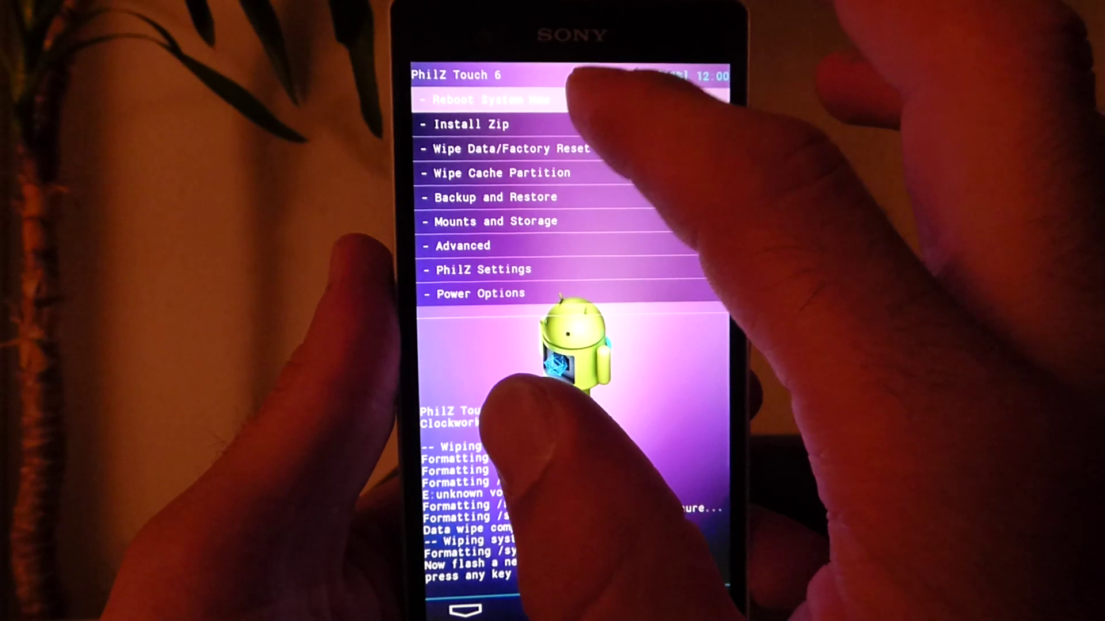
click(519, 119)
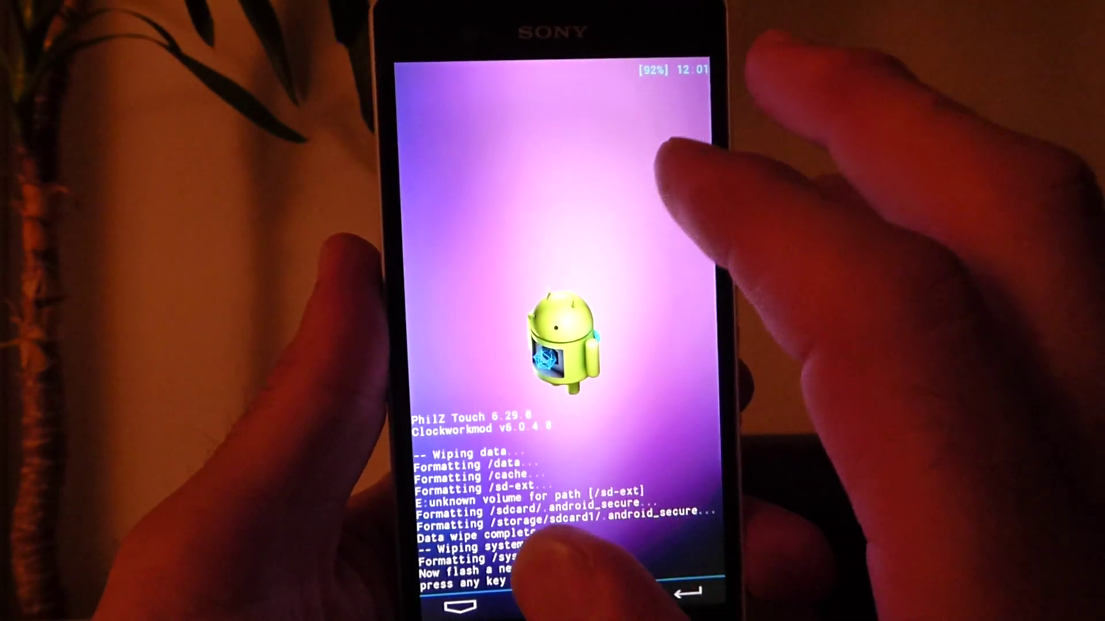
click(657, 286)
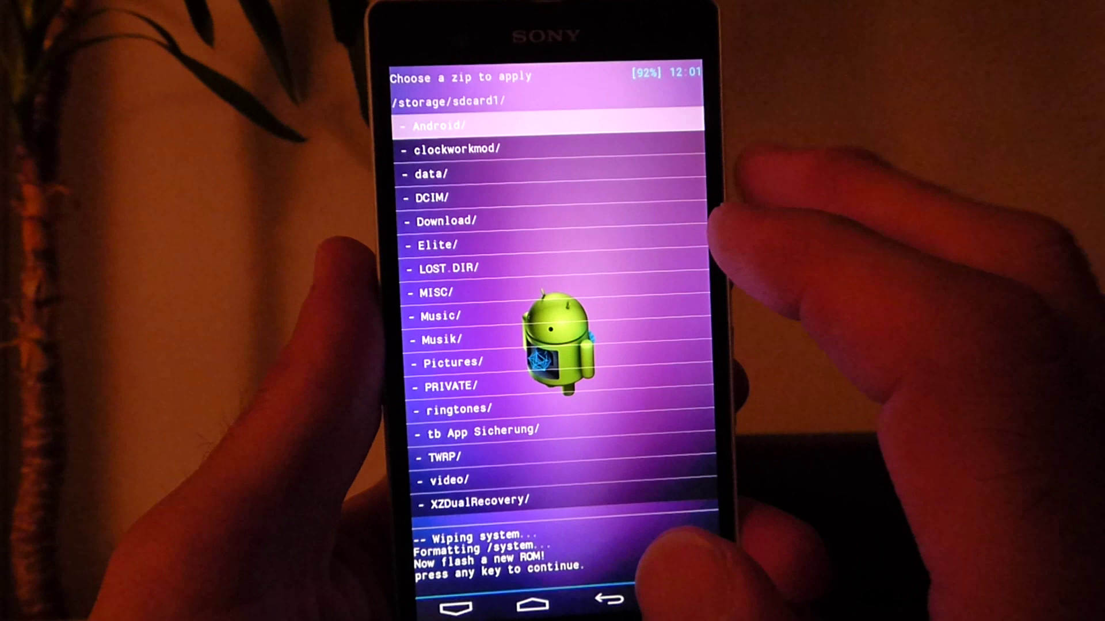
click(517, 223)
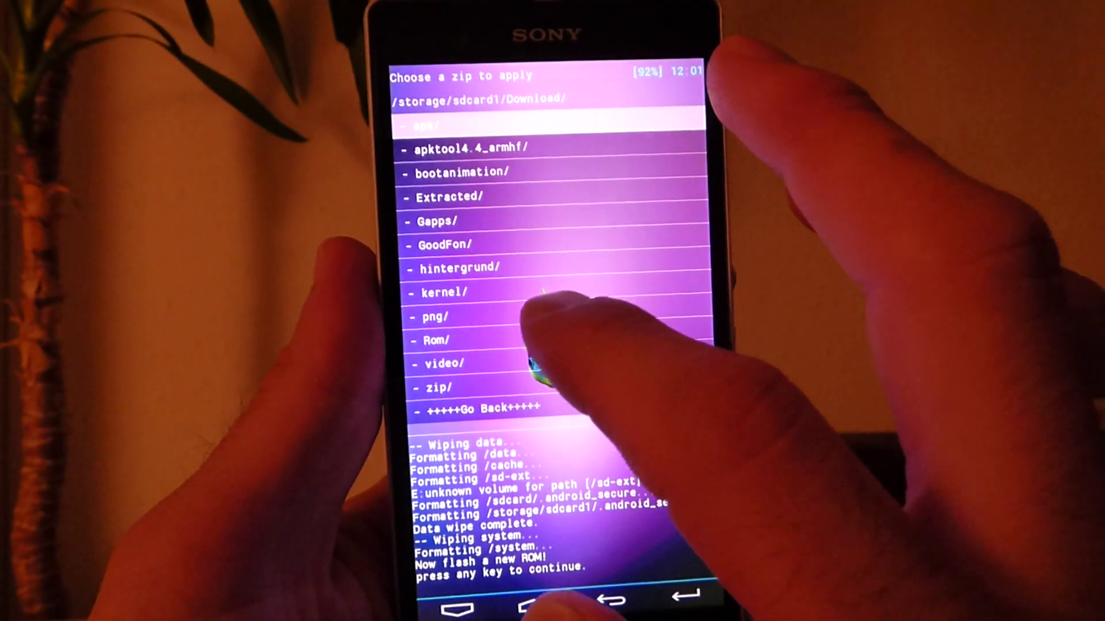
click(518, 340)
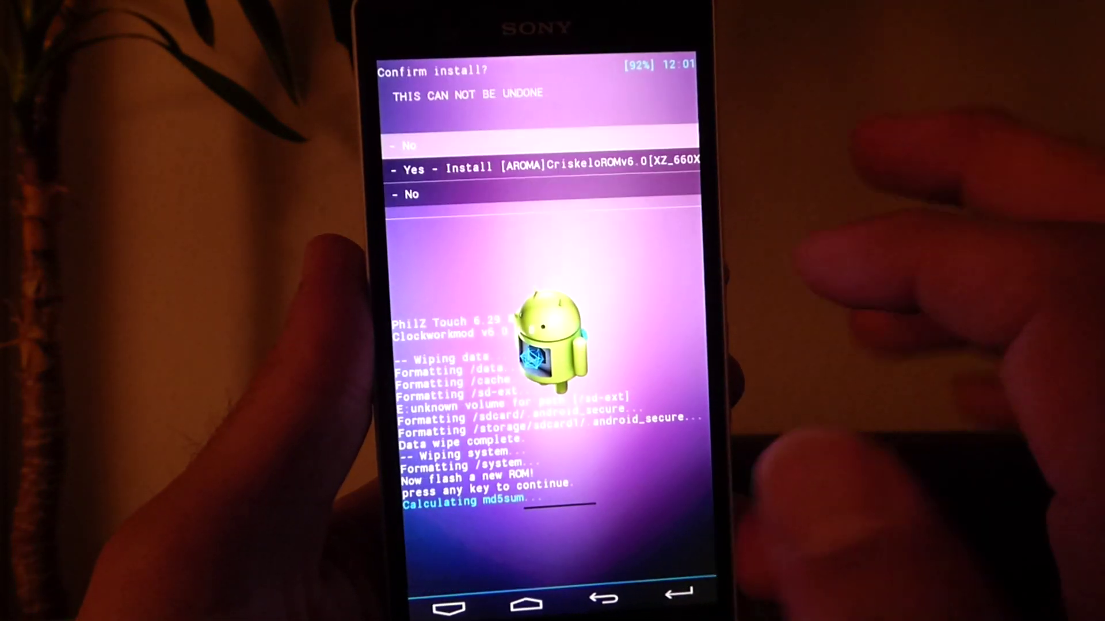
click(552, 168)
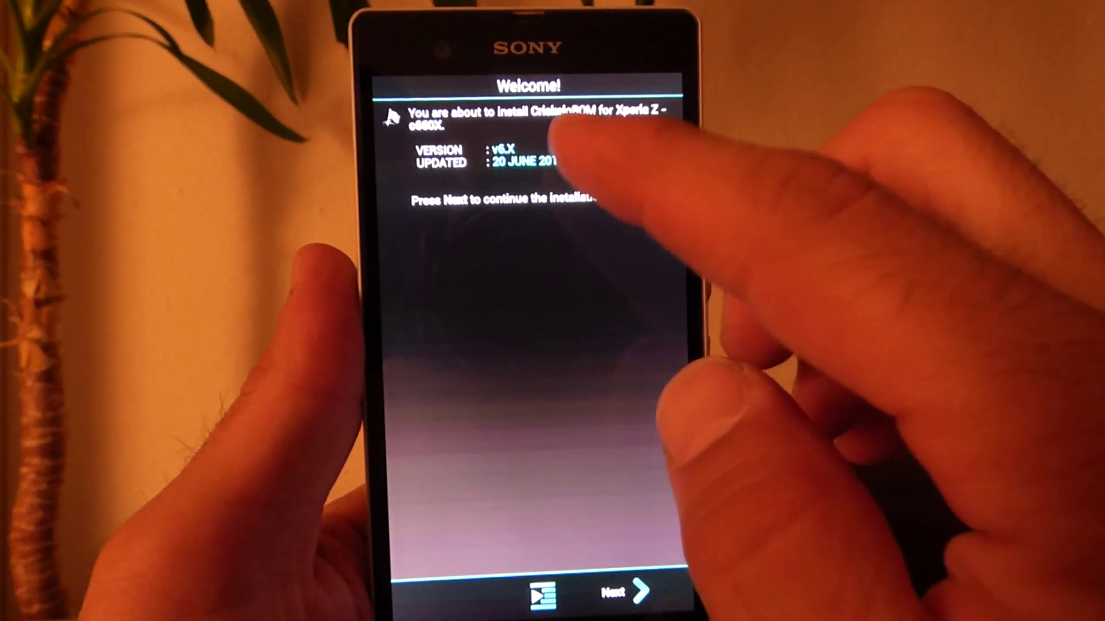
Accept the AGB terms, then choose softkey dpi 36 and seven dock icons.
click(618, 589)
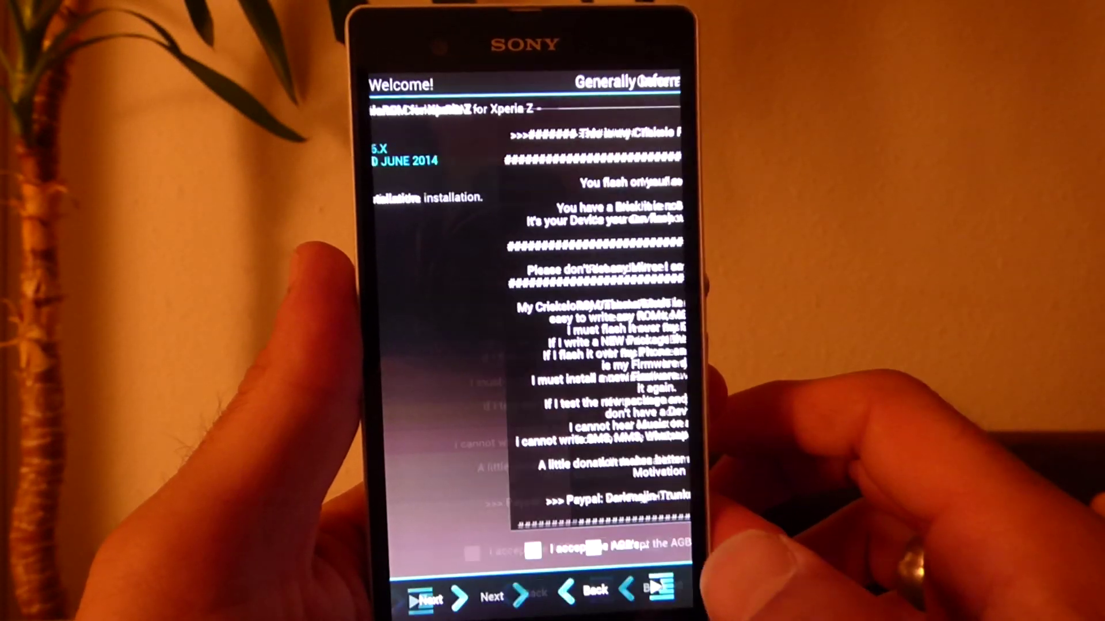
click(410, 556)
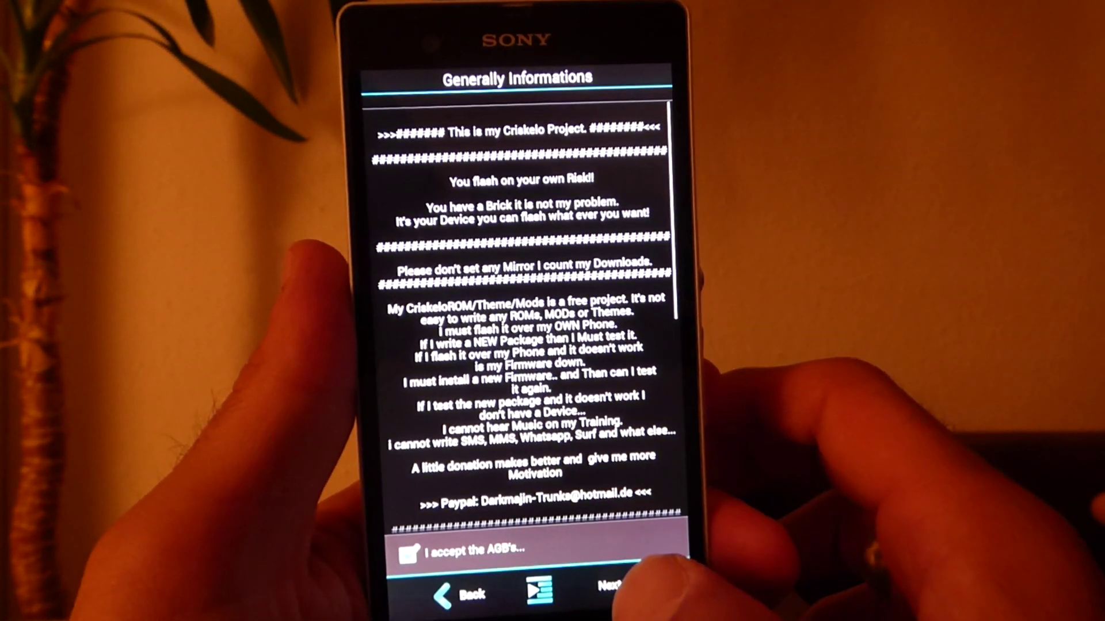
click(618, 589)
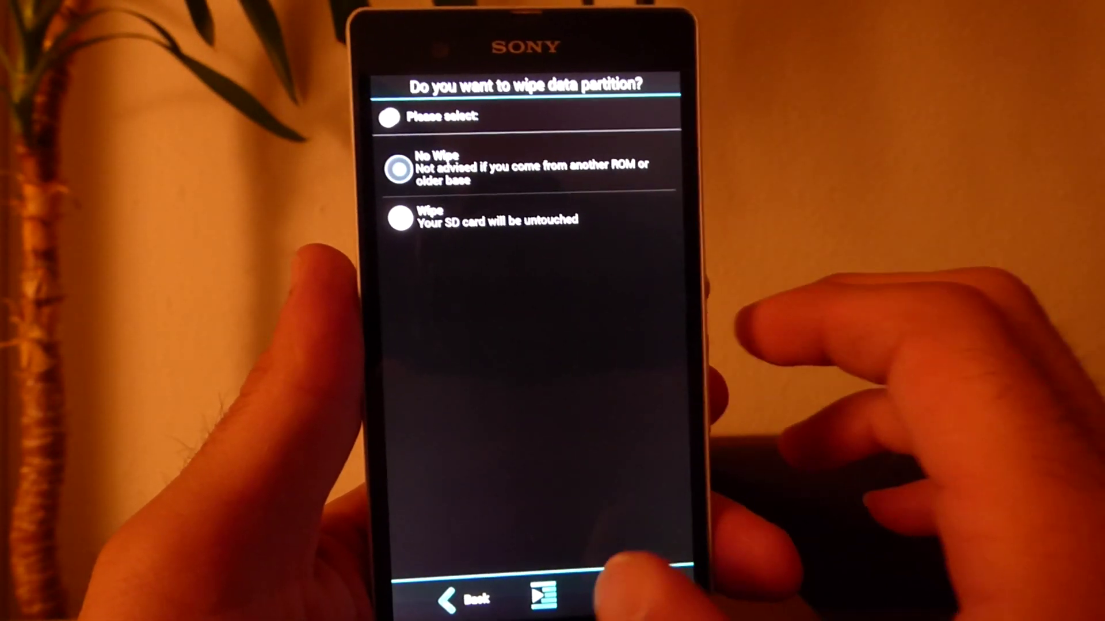
click(617, 589)
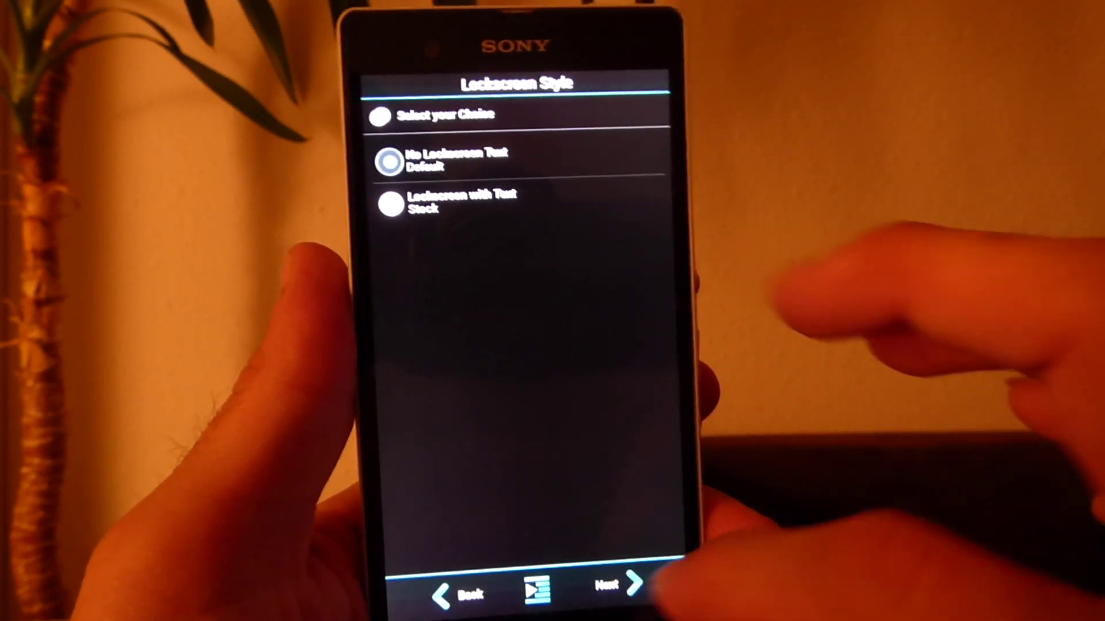
click(617, 588)
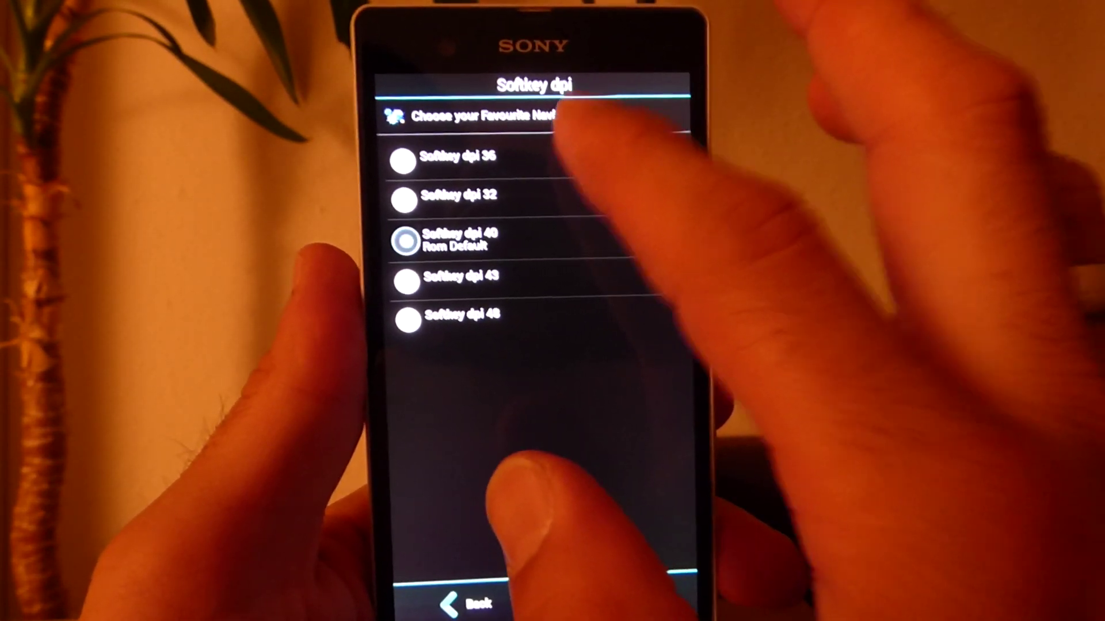
click(450, 158)
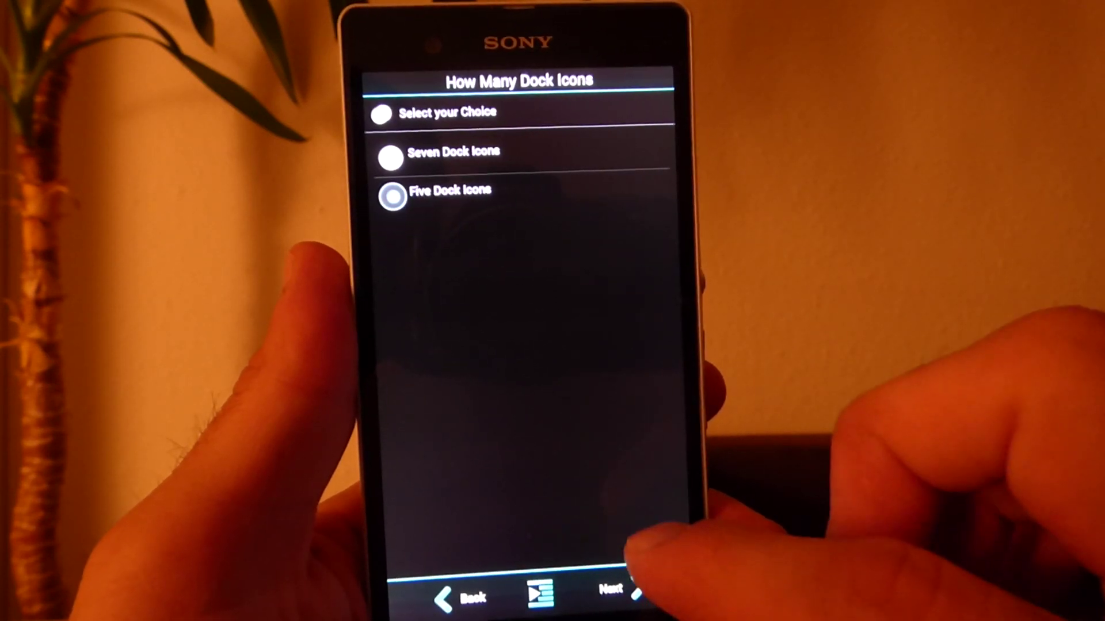
click(391, 155)
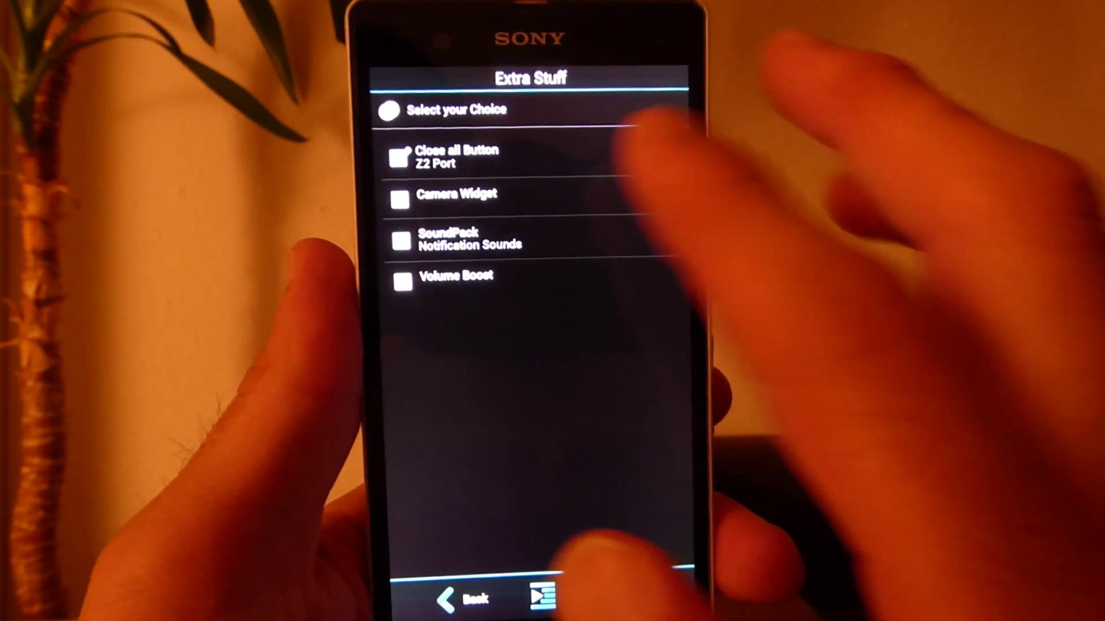
Add Camera Widget, SoundPack and Volume Boost, and custom-select My Xperia and Radio.
click(519, 192)
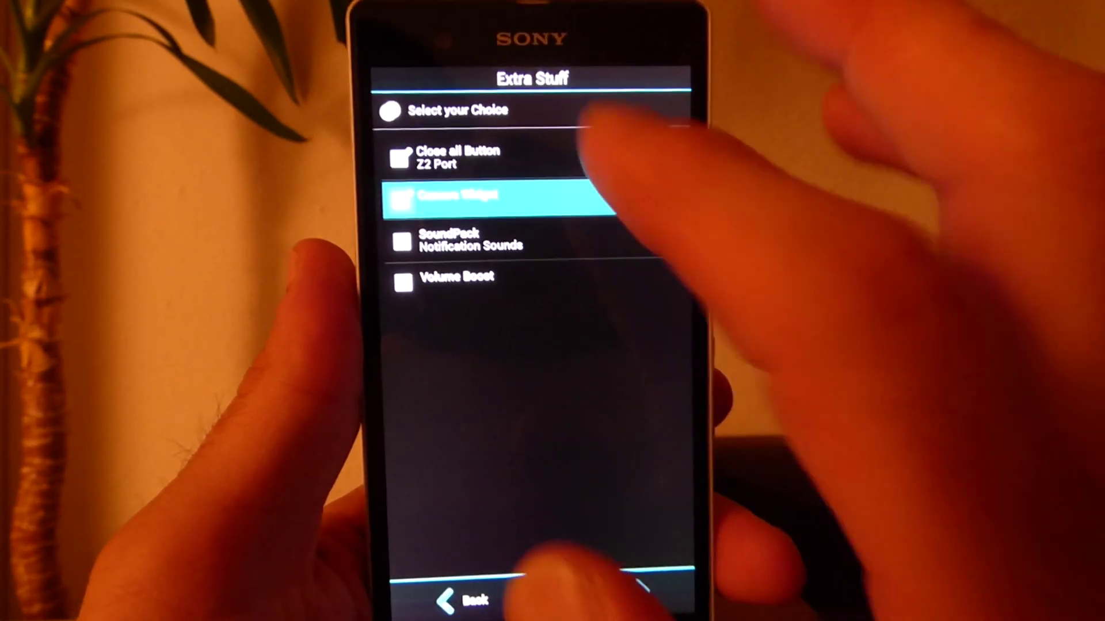
click(483, 240)
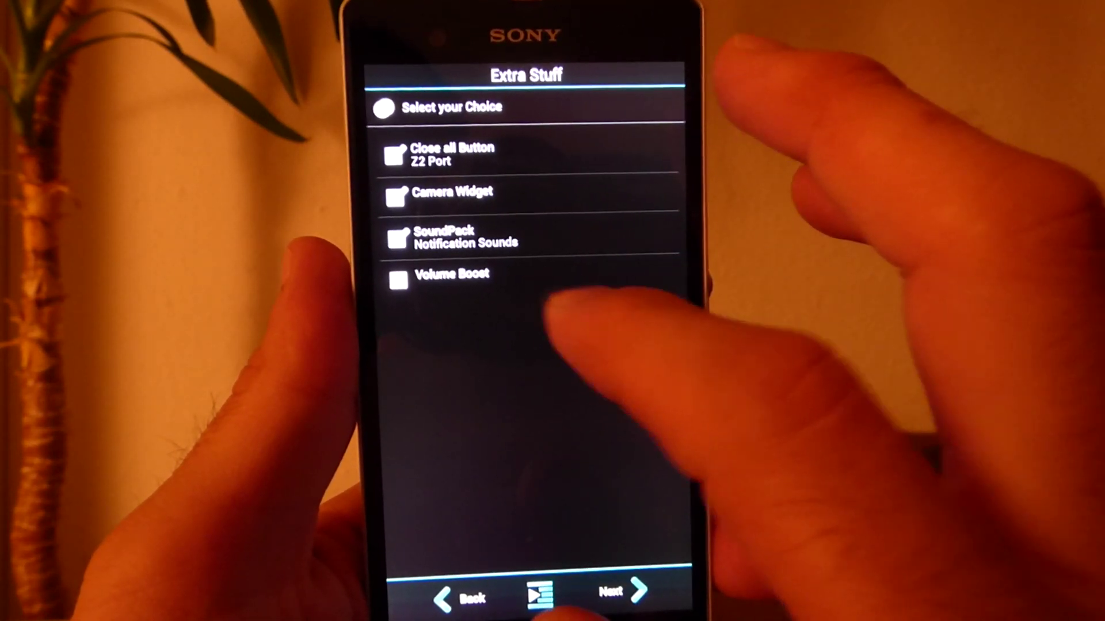
click(483, 275)
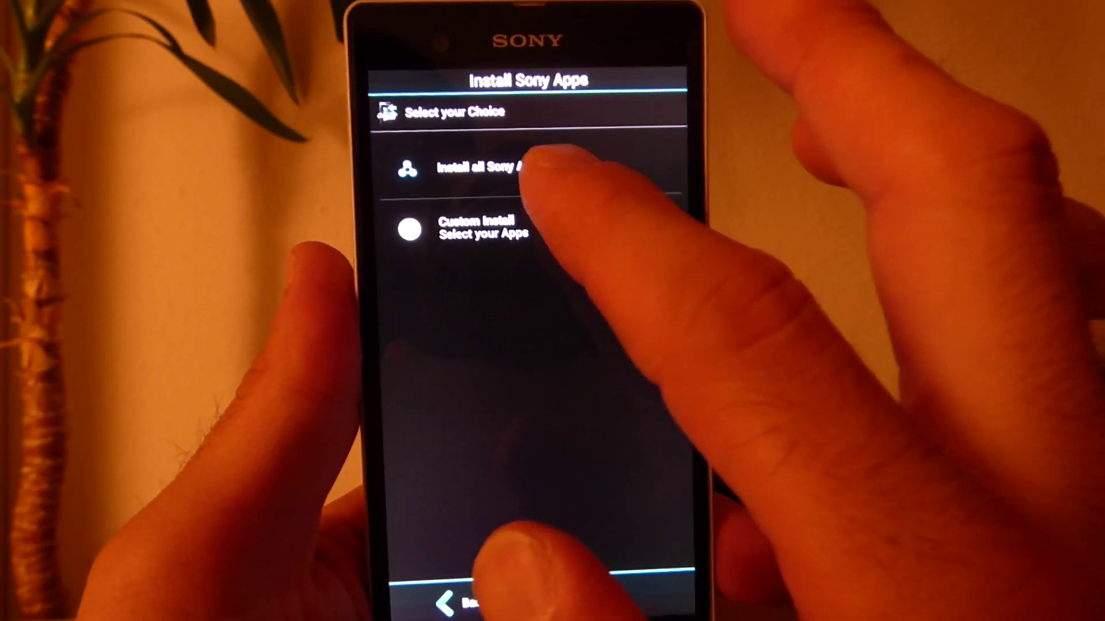
click(617, 595)
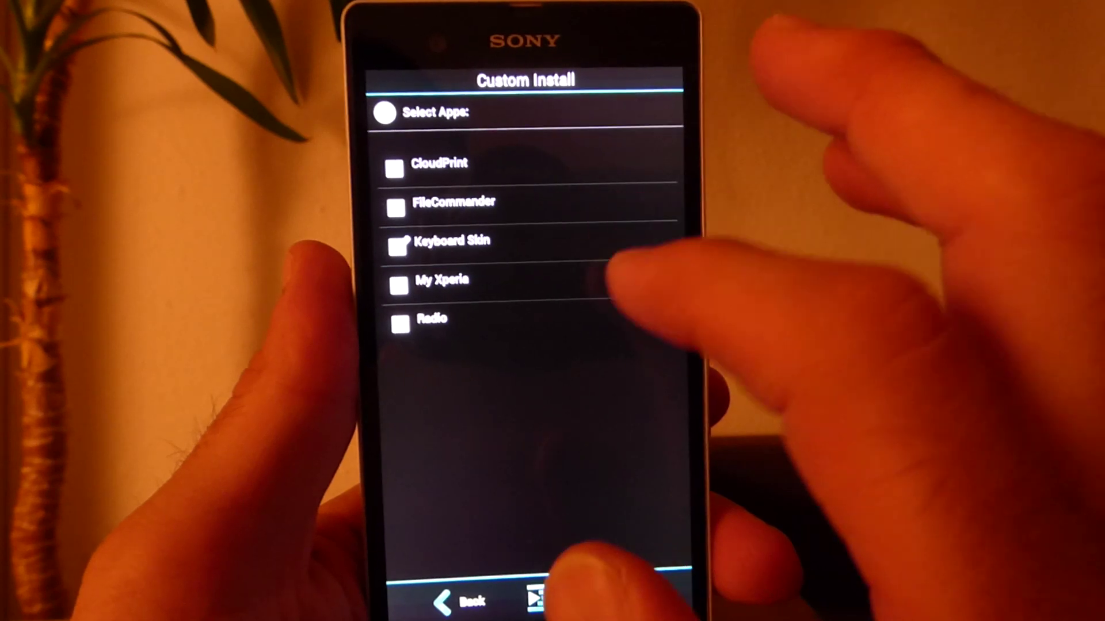
click(605, 280)
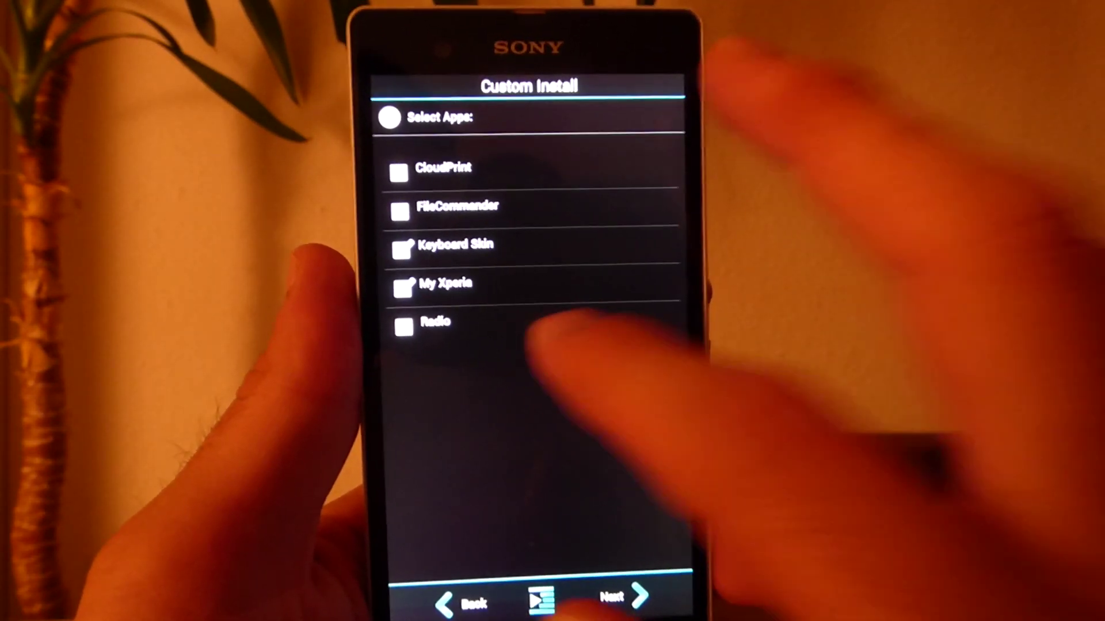
click(536, 324)
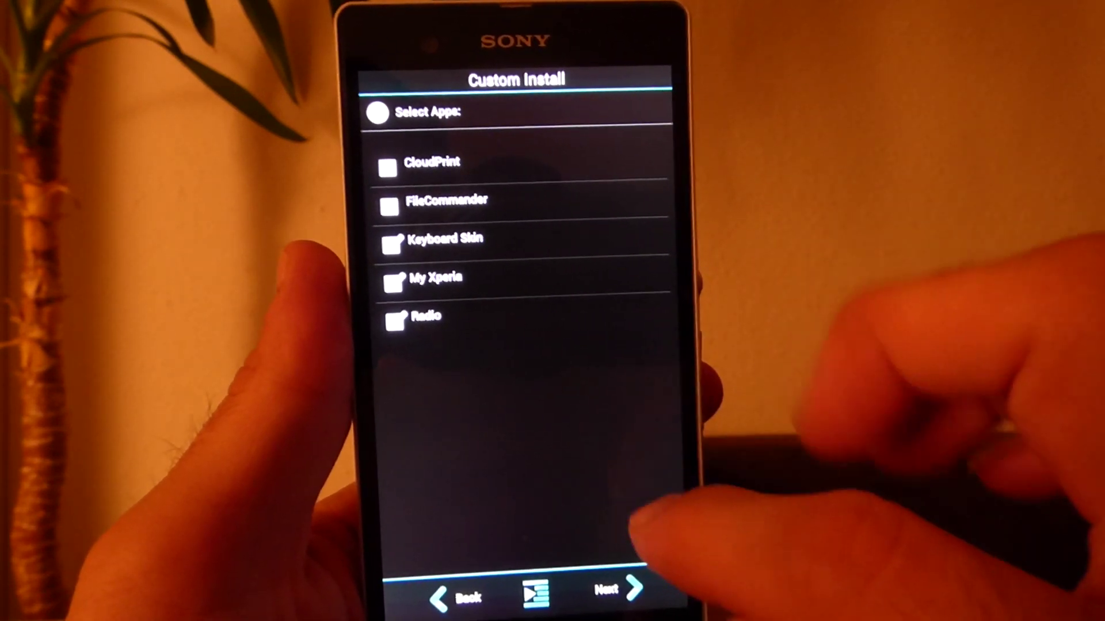
Install CriskeloROM from the summary and continue to Installation Complete.
click(615, 589)
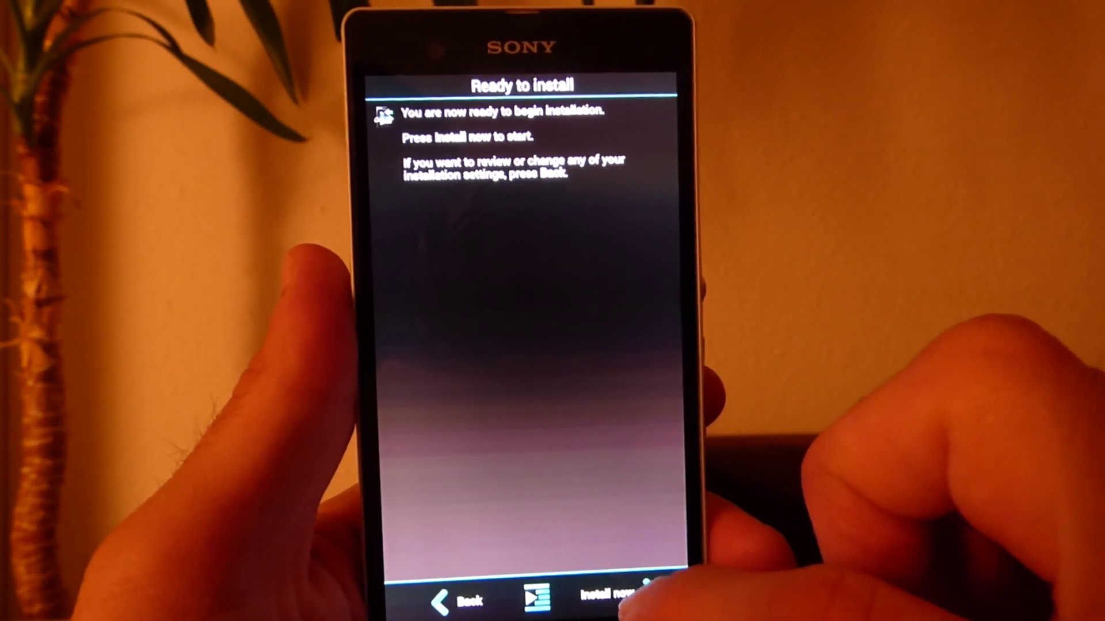
click(621, 594)
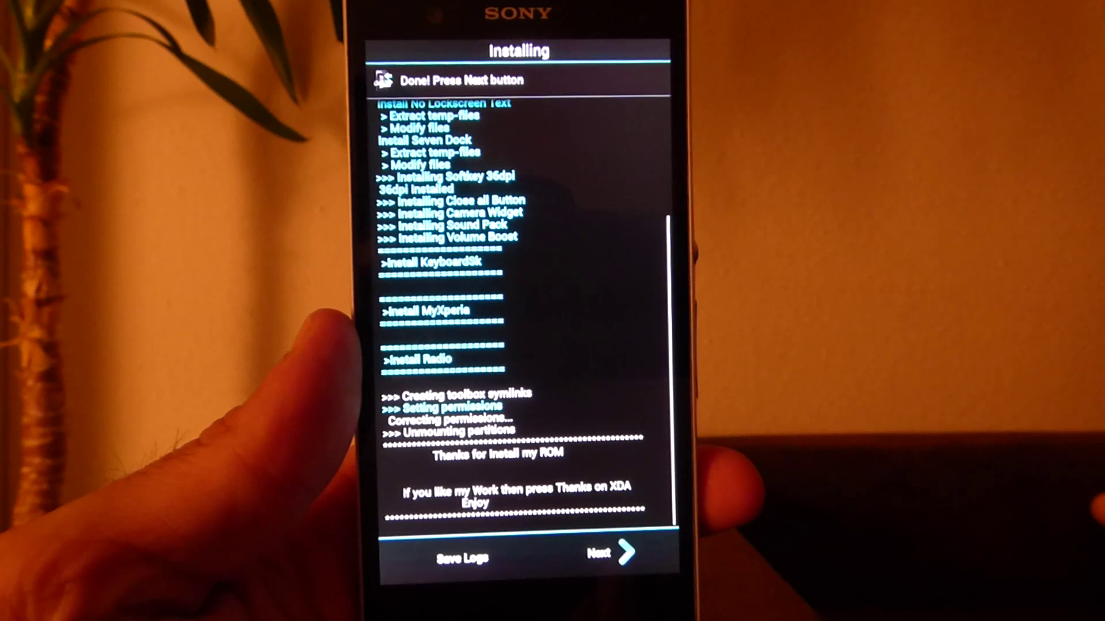
click(609, 553)
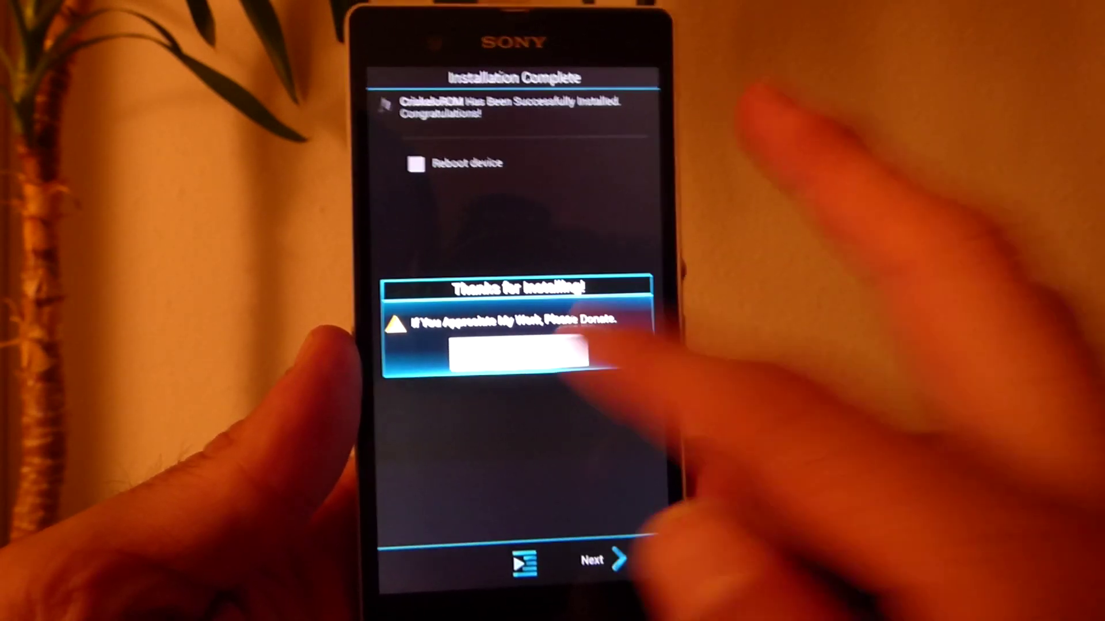
Exit AROMA and flash UPDATE-SuperSU-v2.00.zip from /sdcard/Download/Rom.
click(518, 352)
click(595, 560)
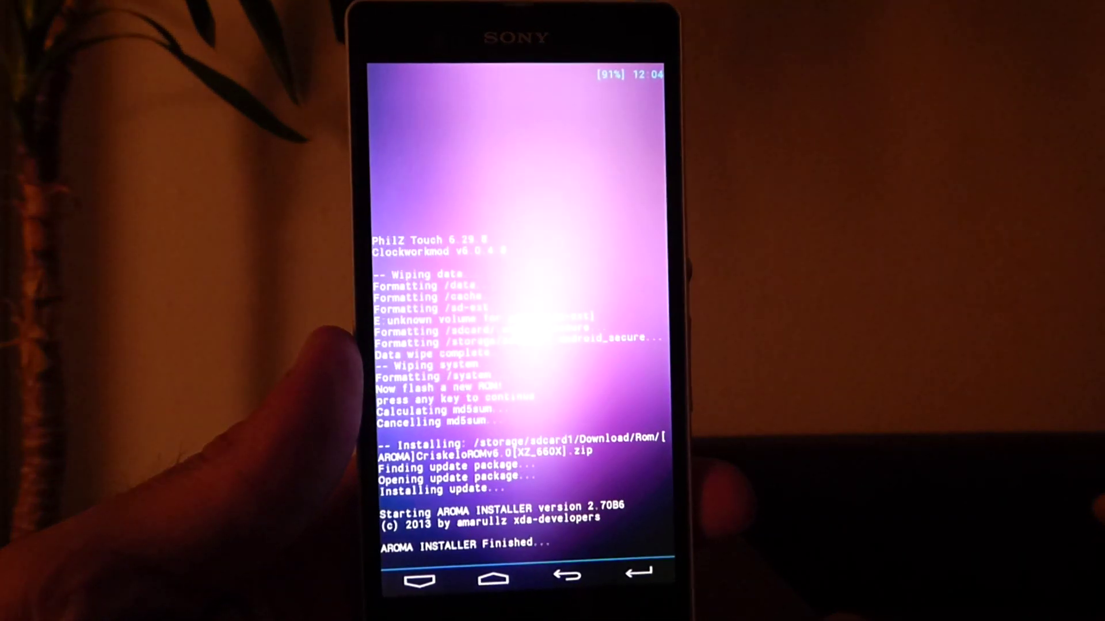
click(621, 233)
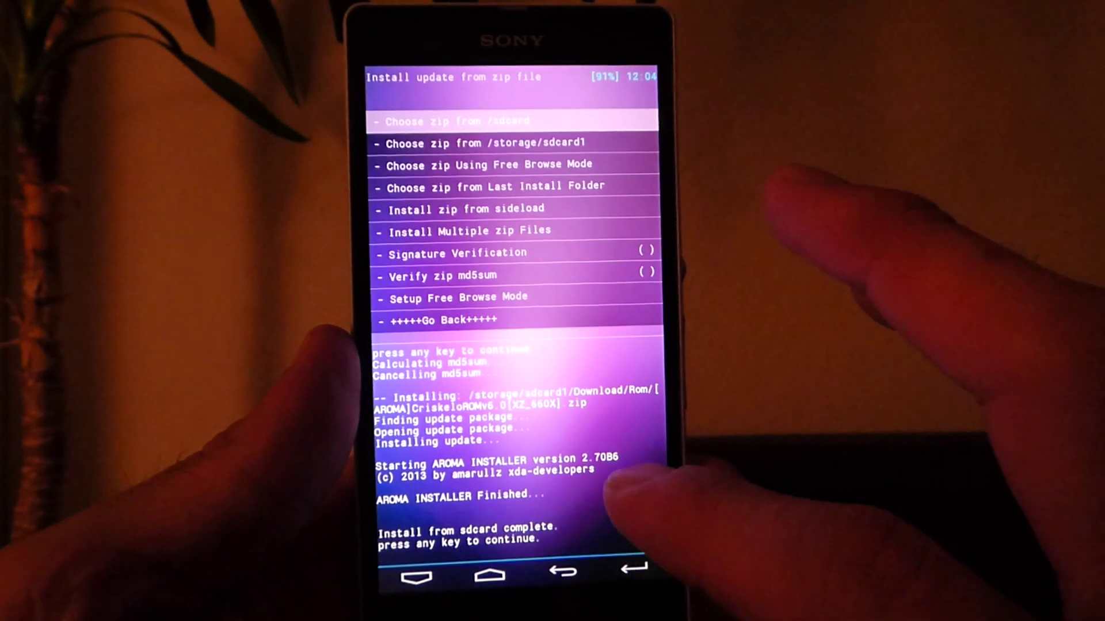
click(604, 149)
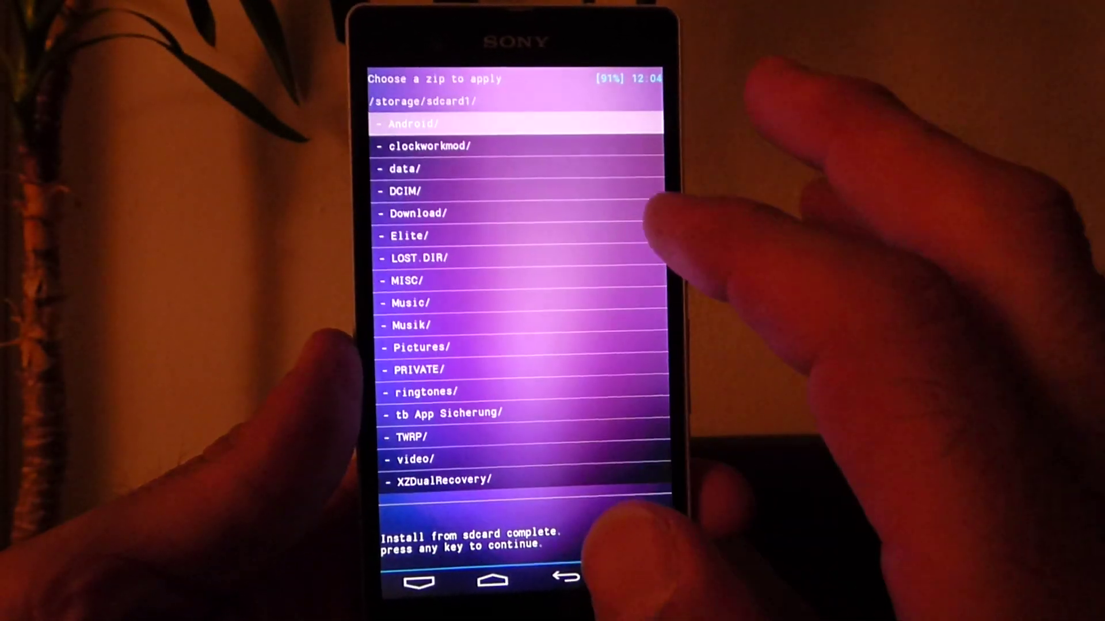
click(570, 213)
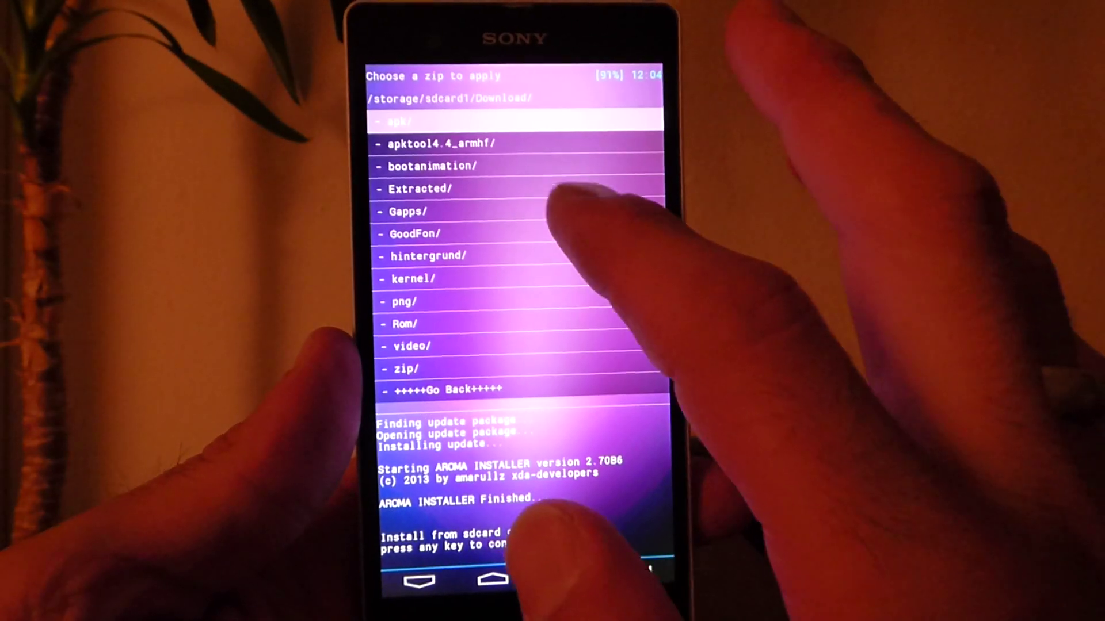
click(519, 323)
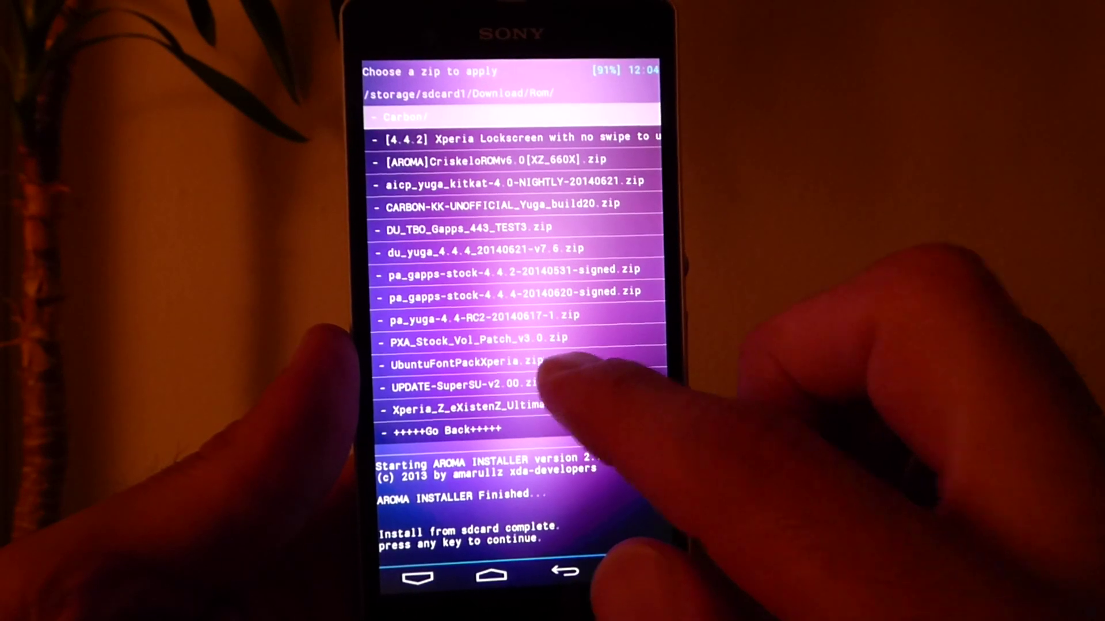
click(535, 386)
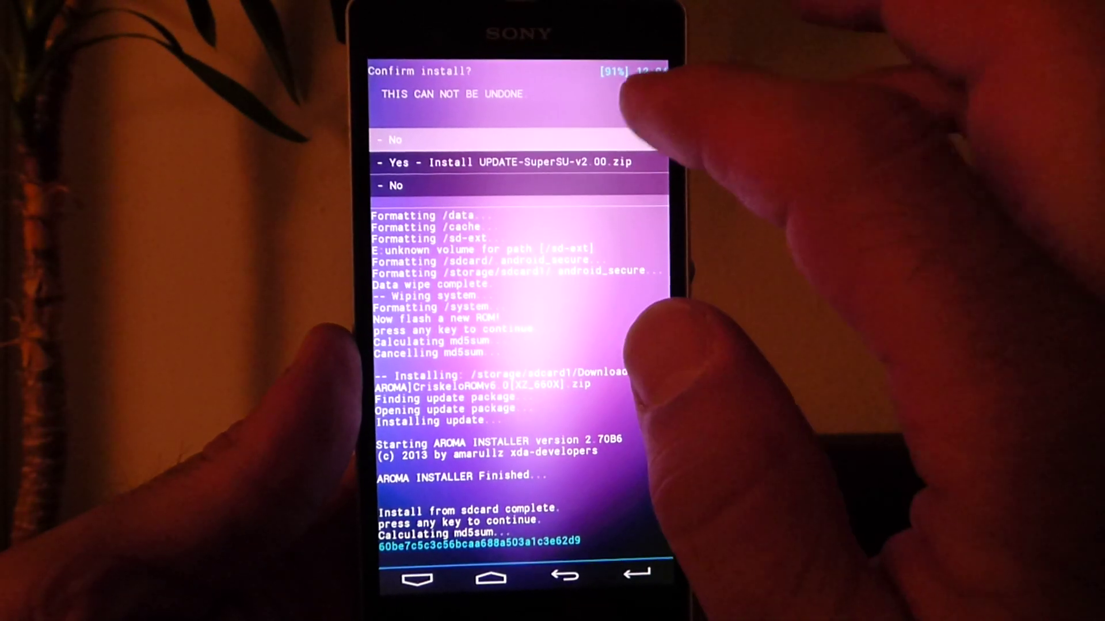
click(500, 152)
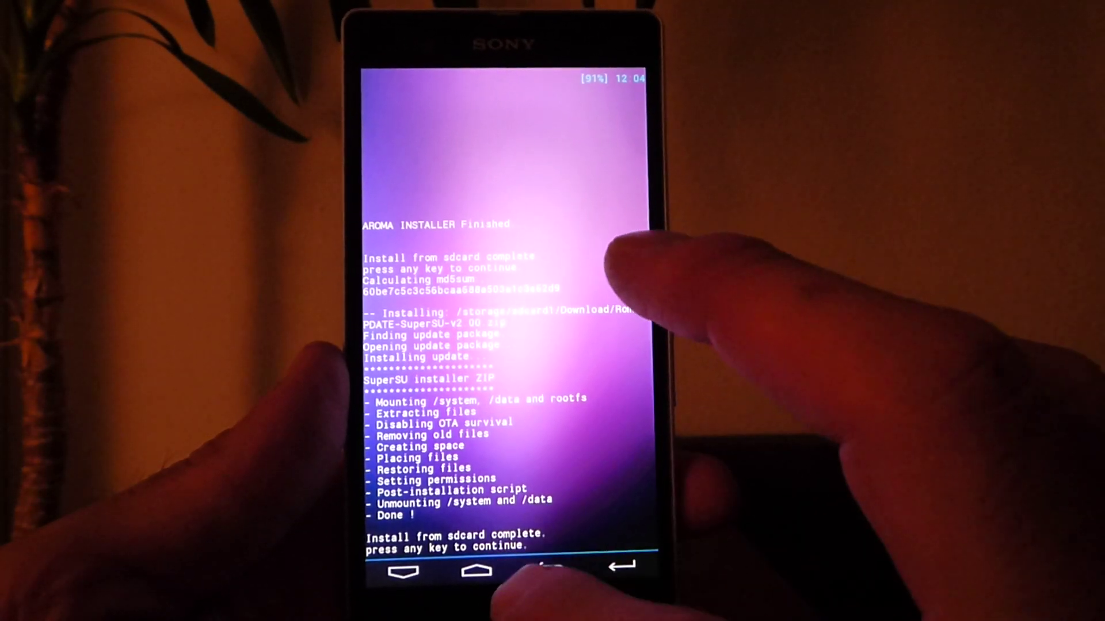
click(622, 268)
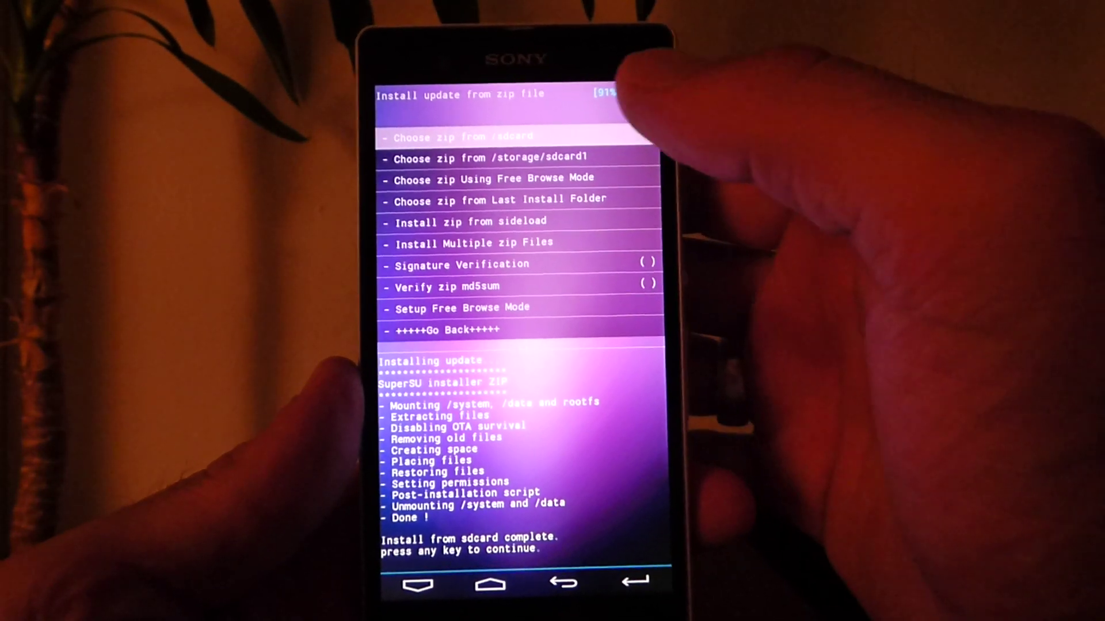
Flash the Z_DooMLoRD_AdvStkKernel zip from /sdcard/Download/kernel.
click(596, 138)
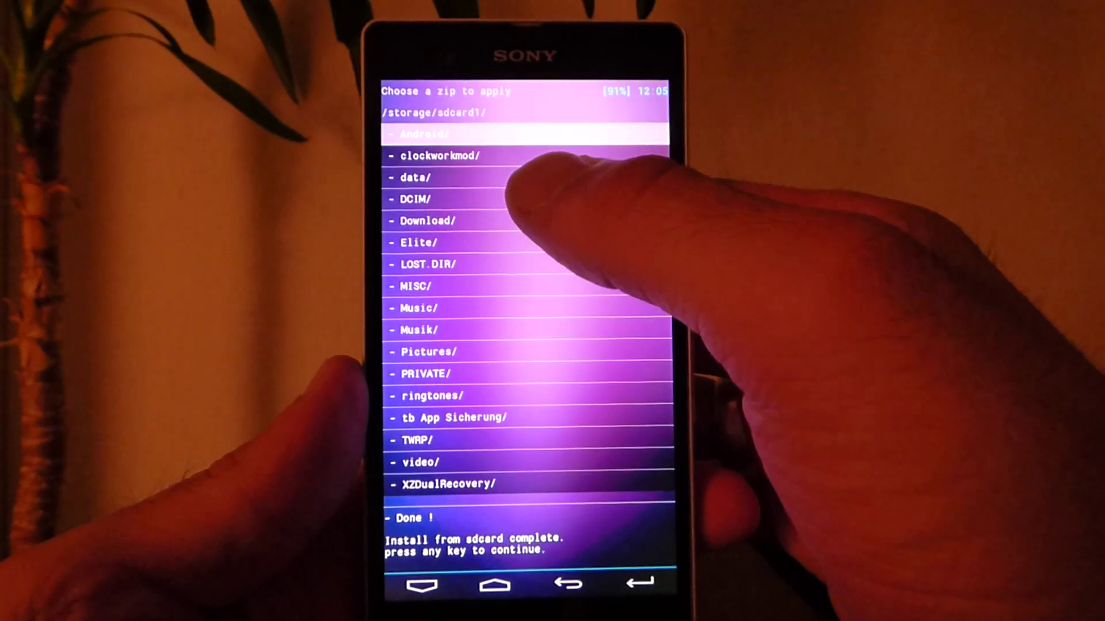
click(518, 221)
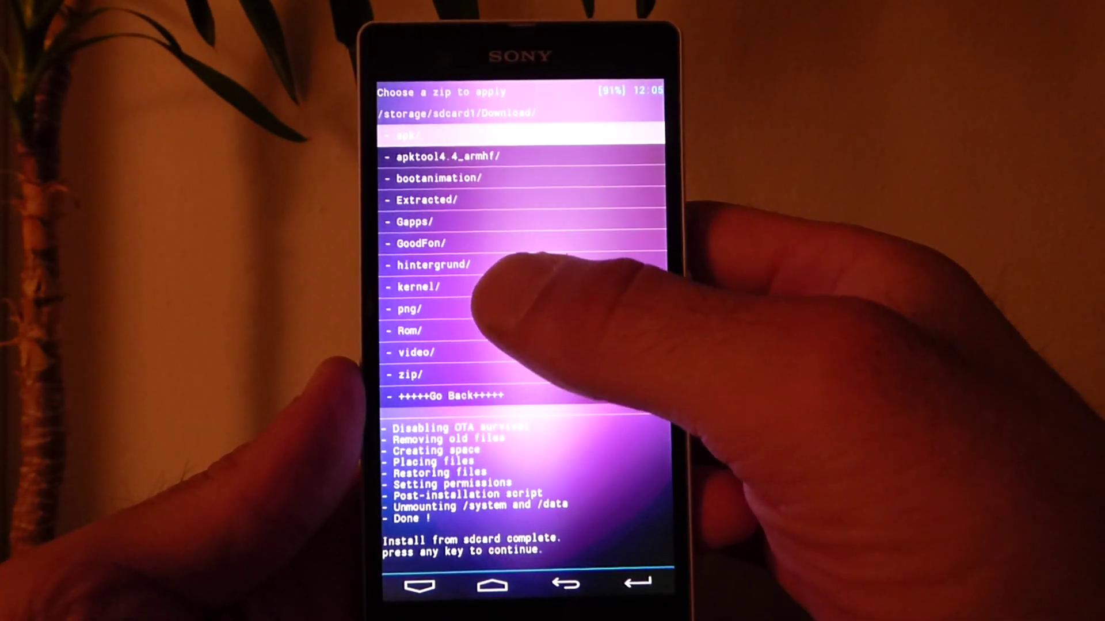
click(484, 285)
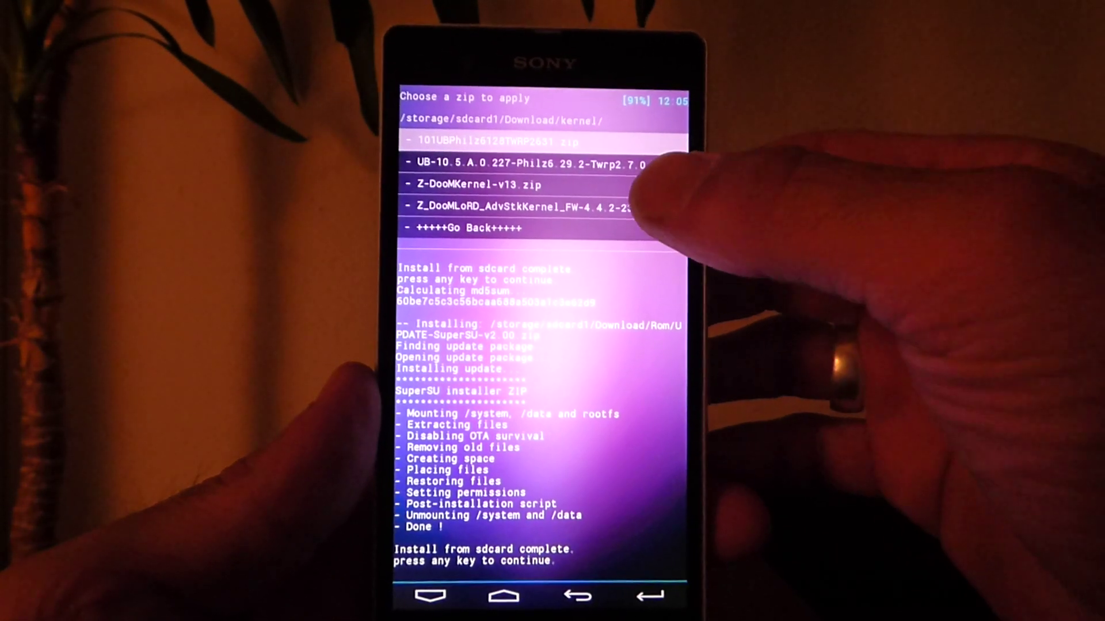
key(Return)
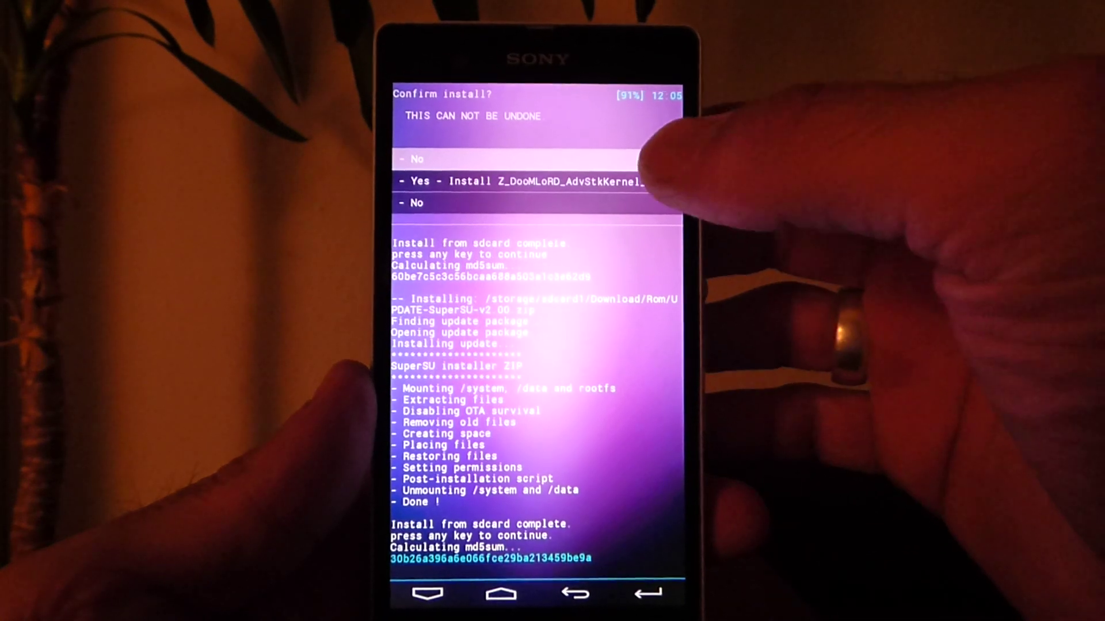
key(Return)
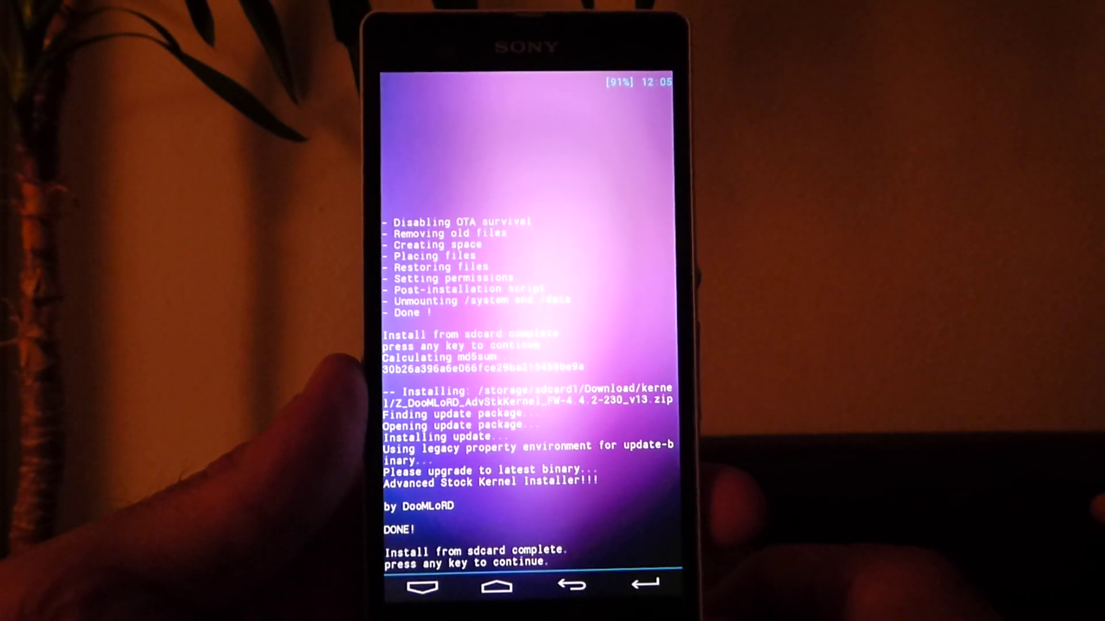
Leave the install log and Reboot System Now from the main menu.
key(Return)
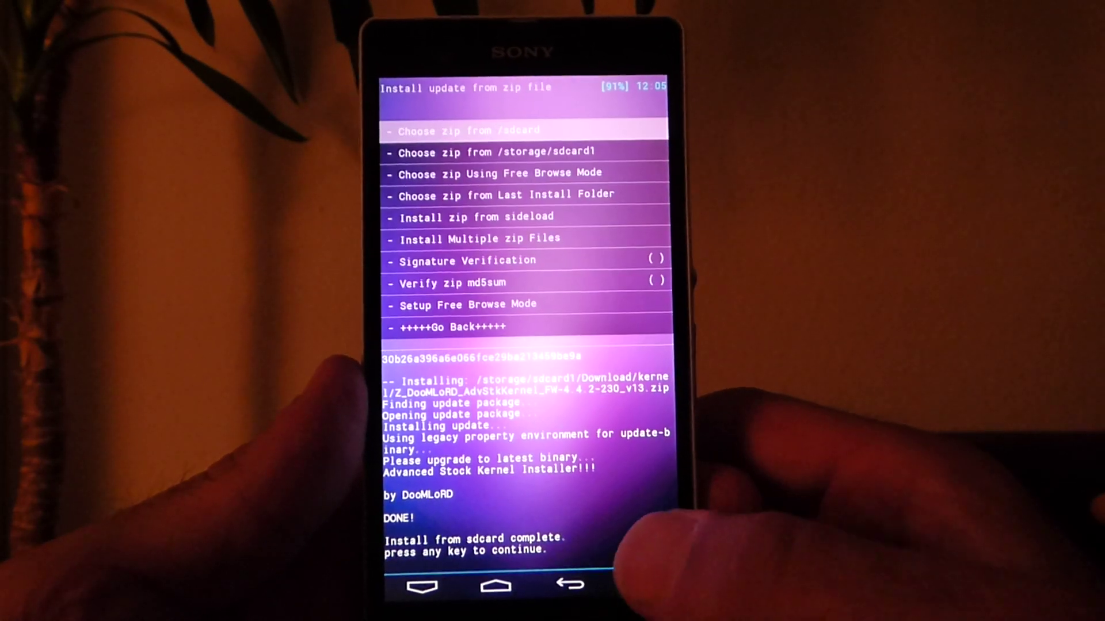
click(483, 326)
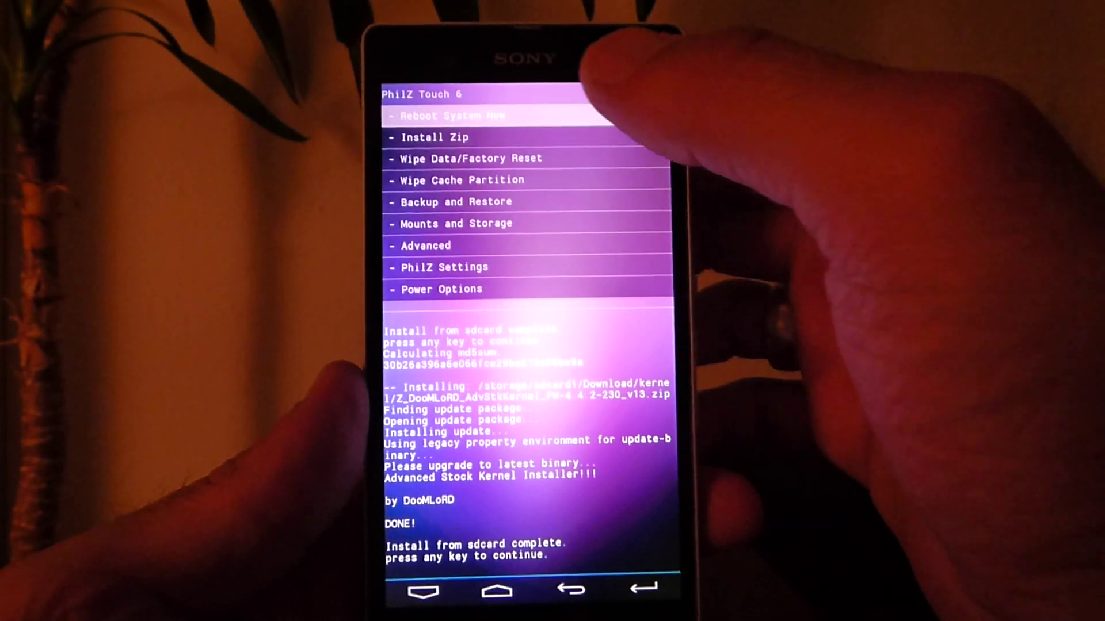
click(605, 115)
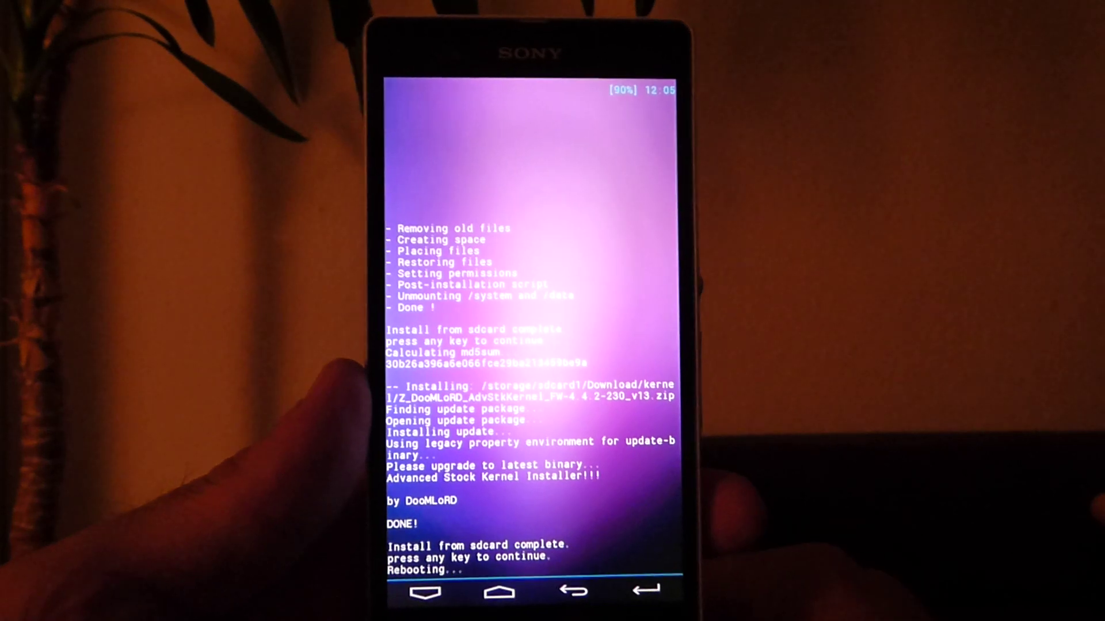